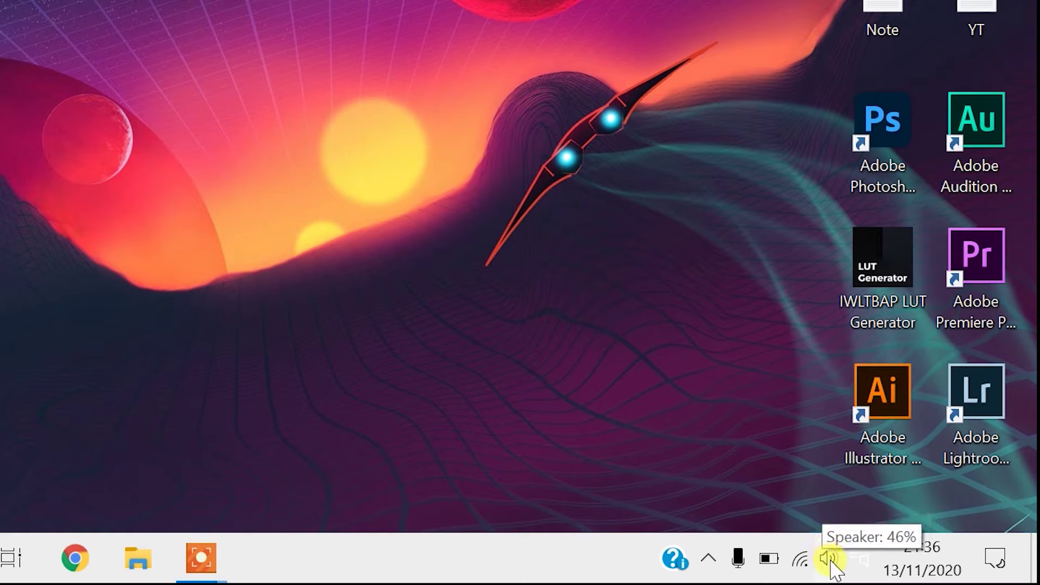
# Open the system Sound settings and go to the device management page for the input devices.
pyautogui.rightClick(829, 560)
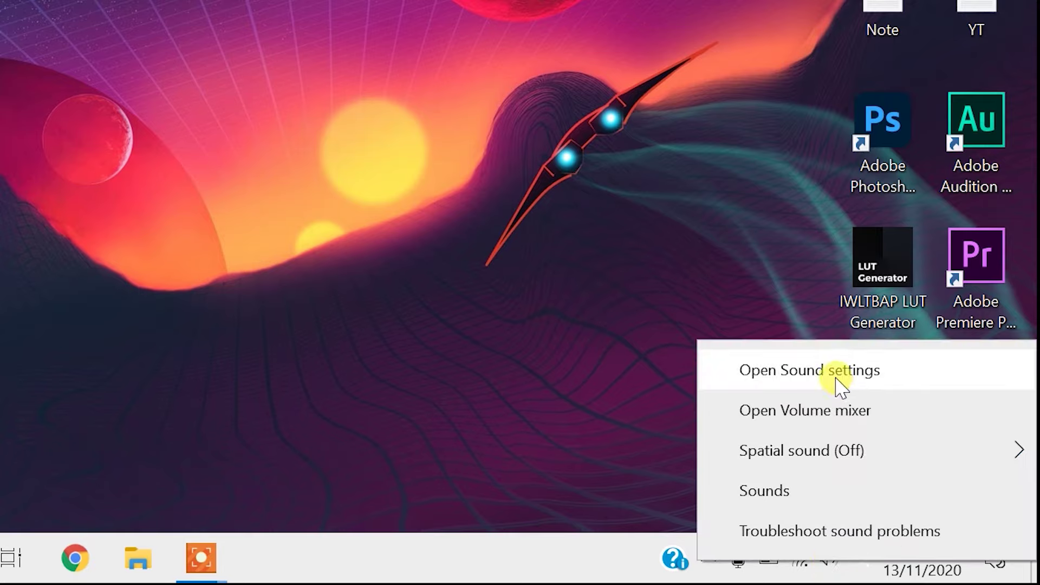
pyautogui.click(838, 379)
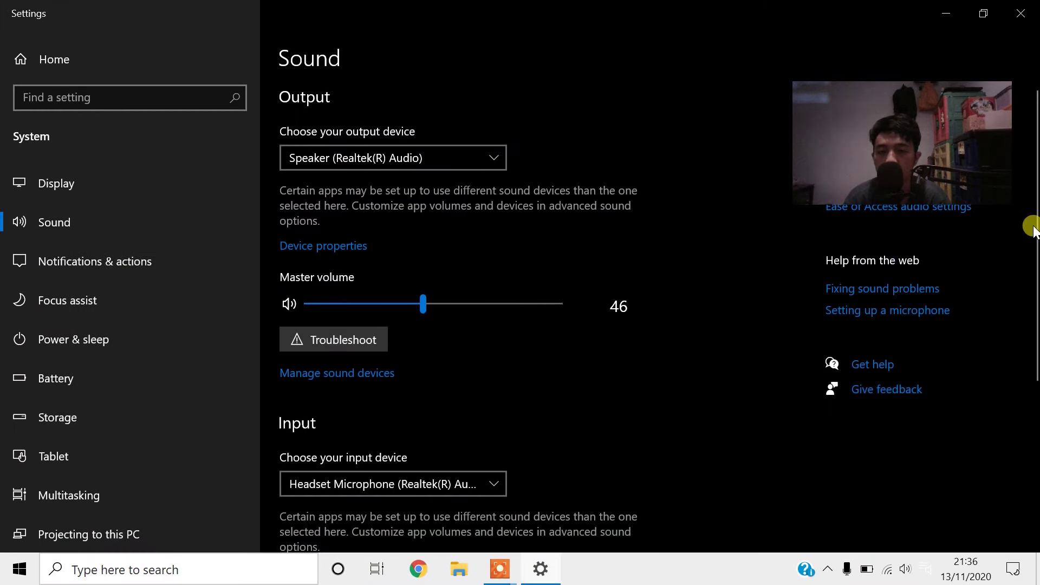
pyautogui.moveTo(1034, 216); pyautogui.dragTo(1008, 359)
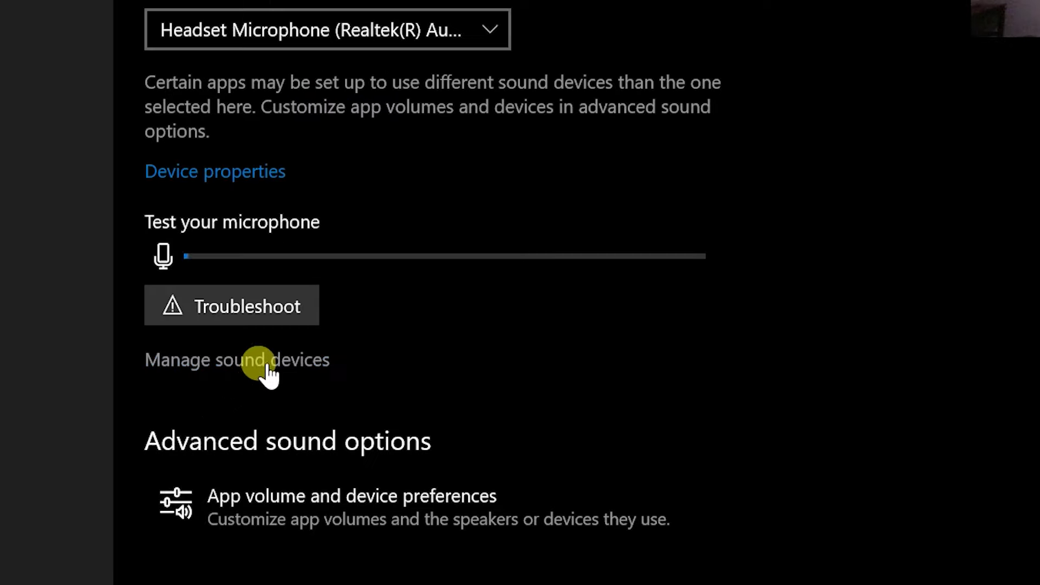
pyautogui.click(265, 364)
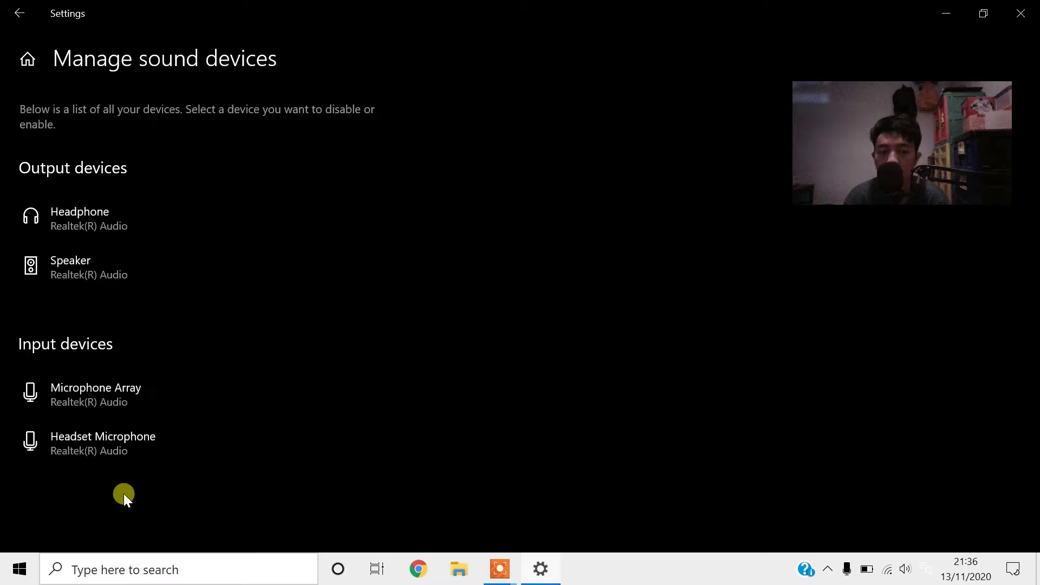
# Check the enable/disable option of the Microphone Array and Headset Microphone input devices, and return to the Sound settings.
pyautogui.click(122, 453)
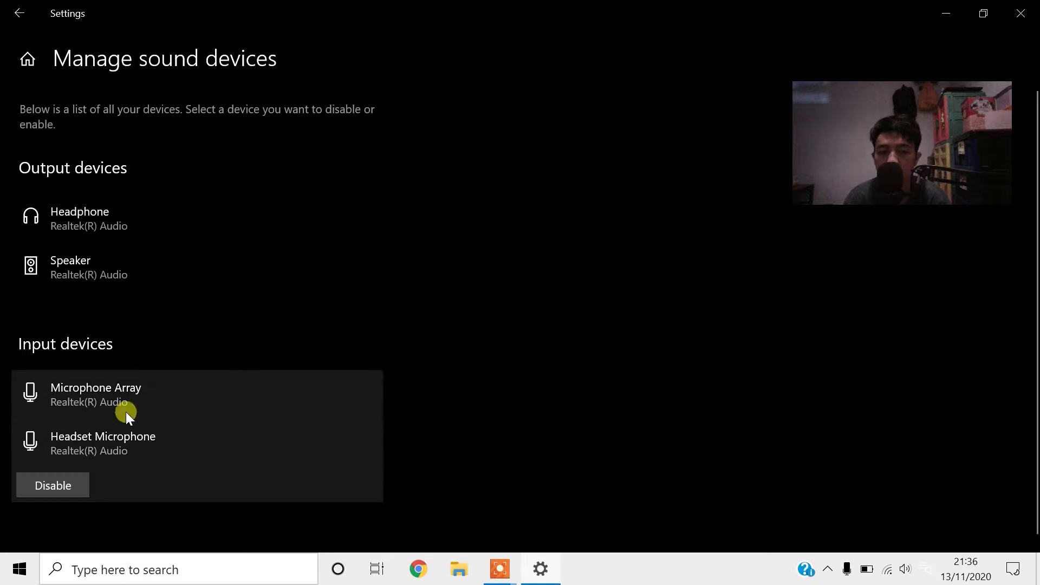
pyautogui.click(129, 392)
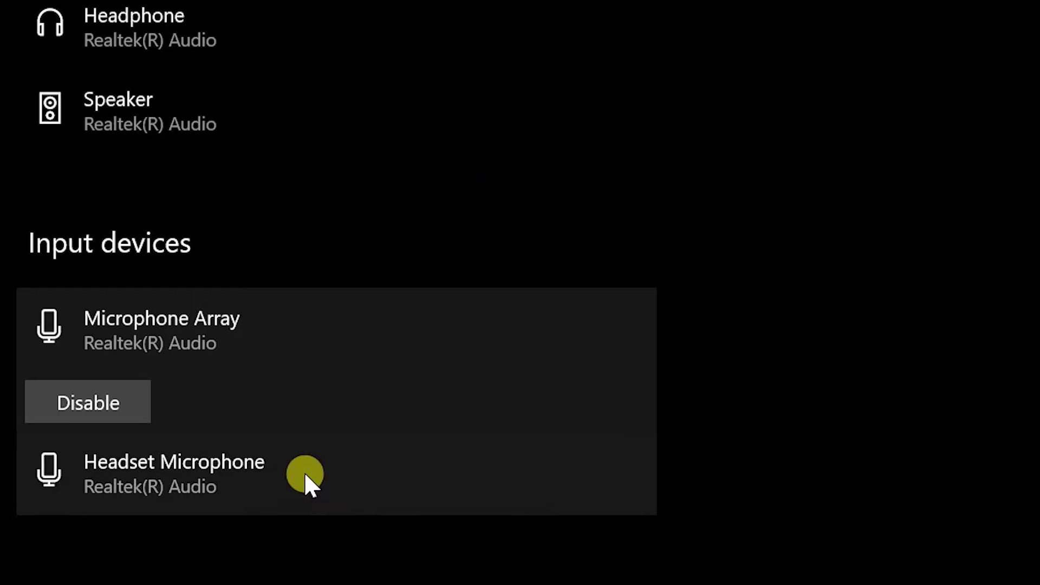
pyautogui.click(304, 471)
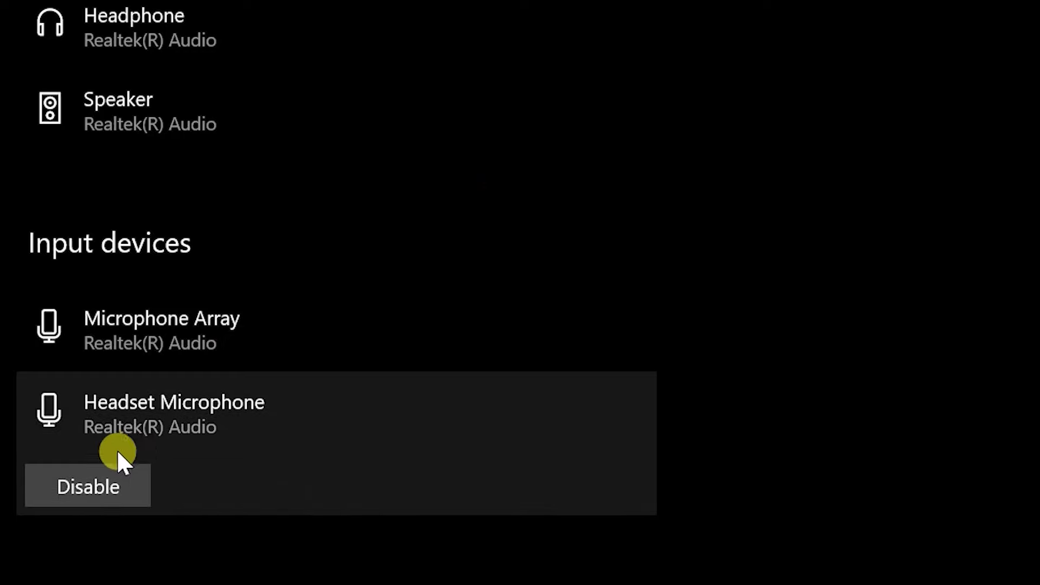
pyautogui.click(86, 488)
pyautogui.click(279, 330)
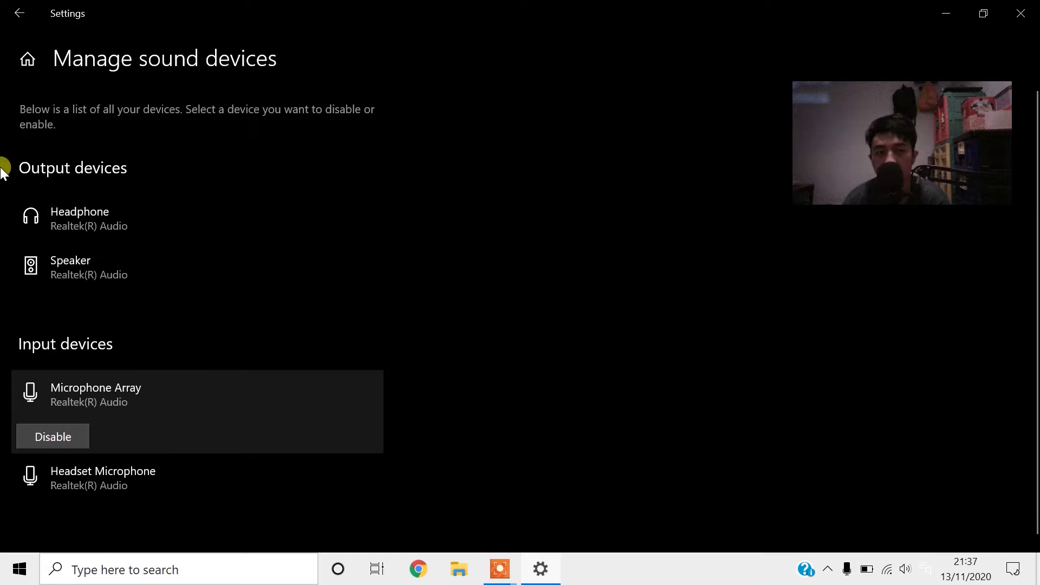
pyautogui.click(18, 24)
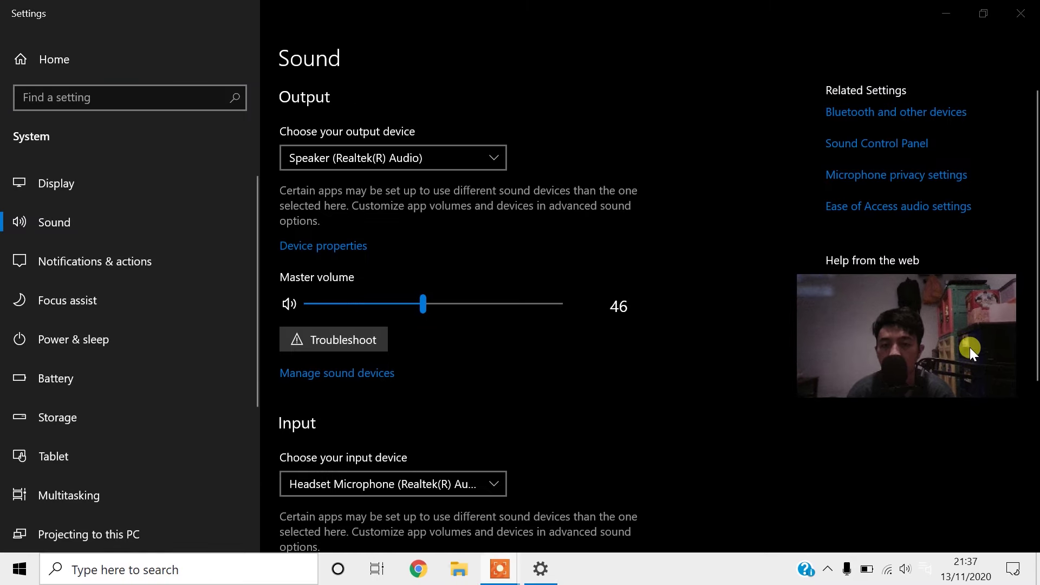
# Run the input troubleshooter on Headset Microphone - Realtek(R) Audio and close it when it finishes.
pyautogui.scroll(-3, 1024, 206)
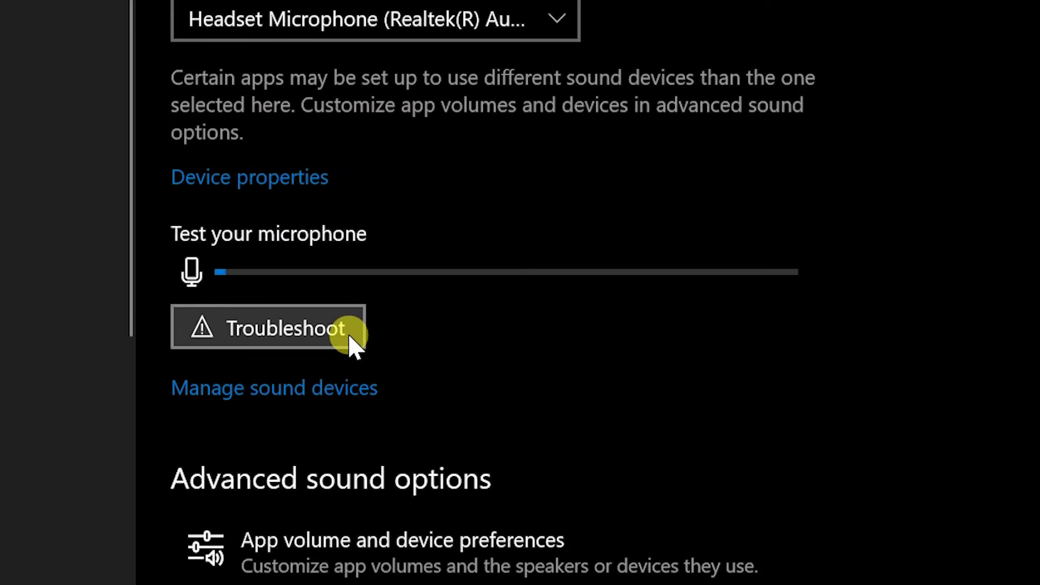
pyautogui.click(312, 339)
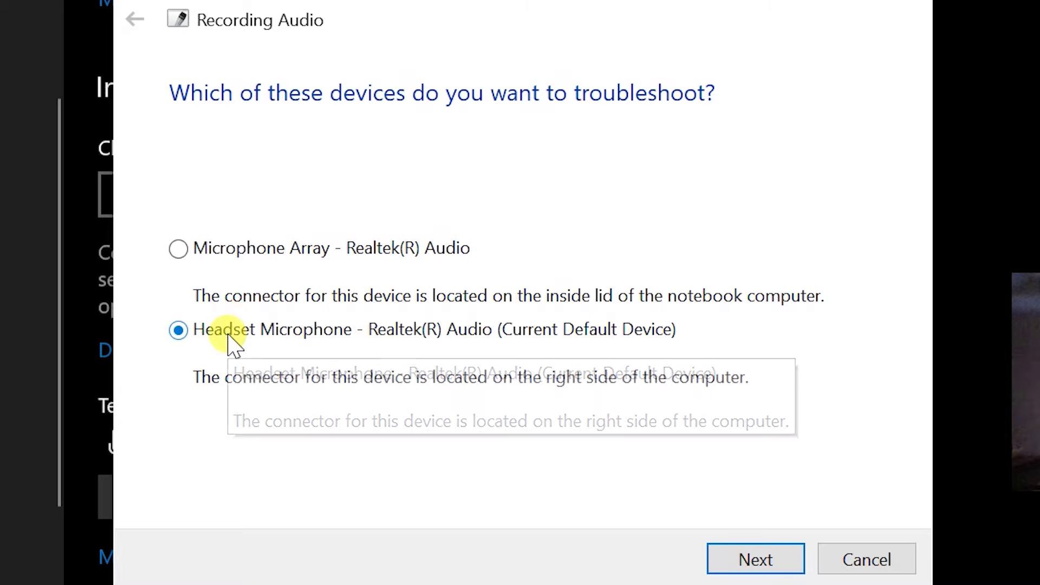
pyautogui.click(756, 560)
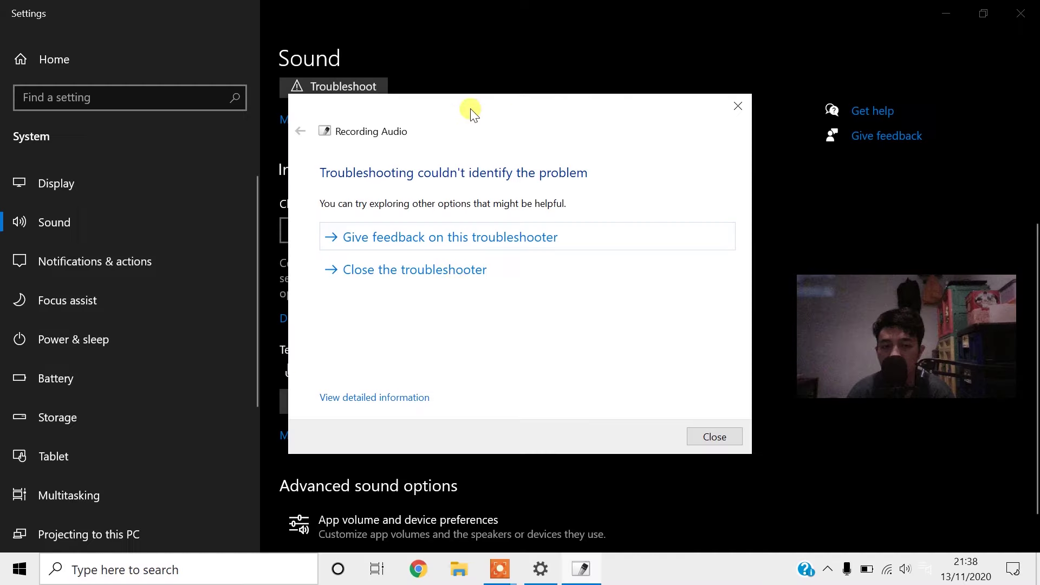
pyautogui.click(734, 438)
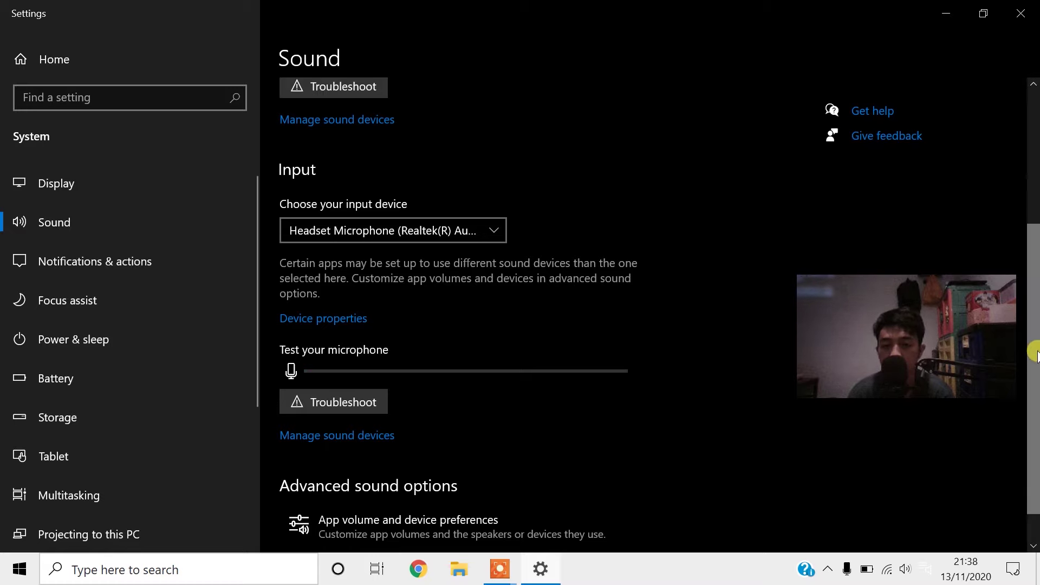
# Review the microphone privacy settings for device and app access, and close Settings.
pyautogui.moveTo(1036, 349); pyautogui.dragTo(1012, 218)
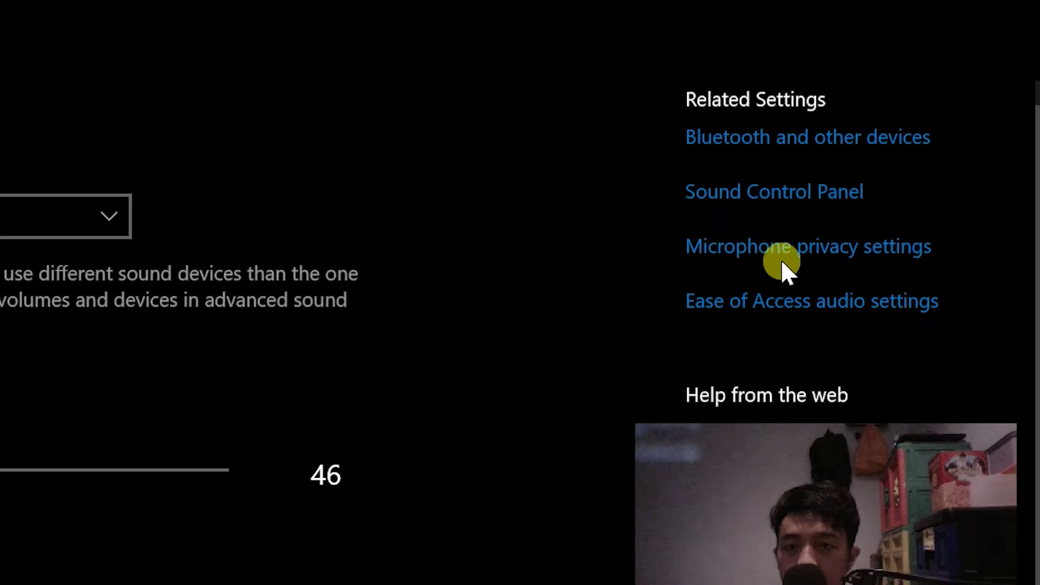
pyautogui.click(817, 260)
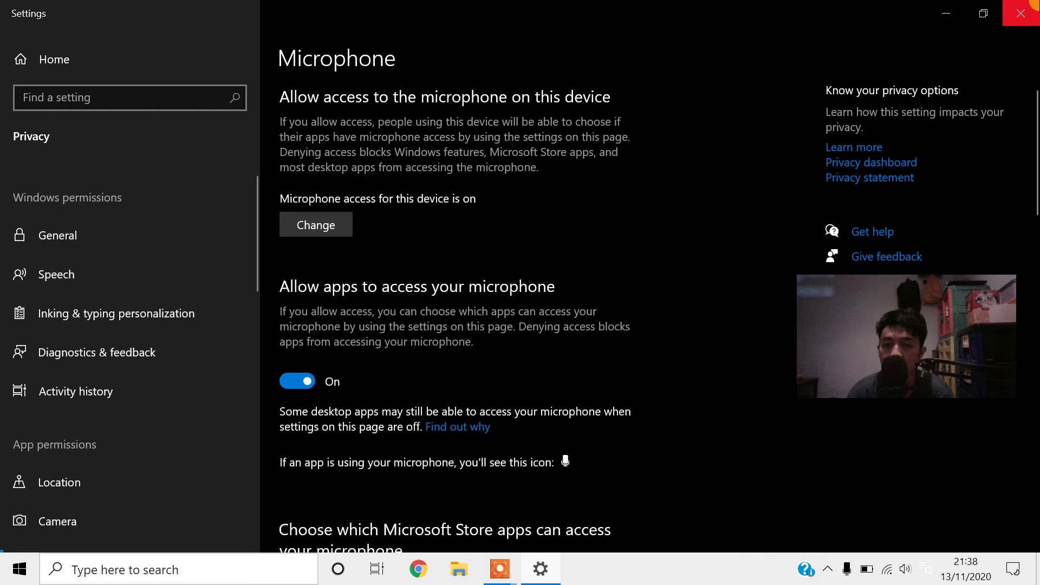
pyautogui.click(1021, 13)
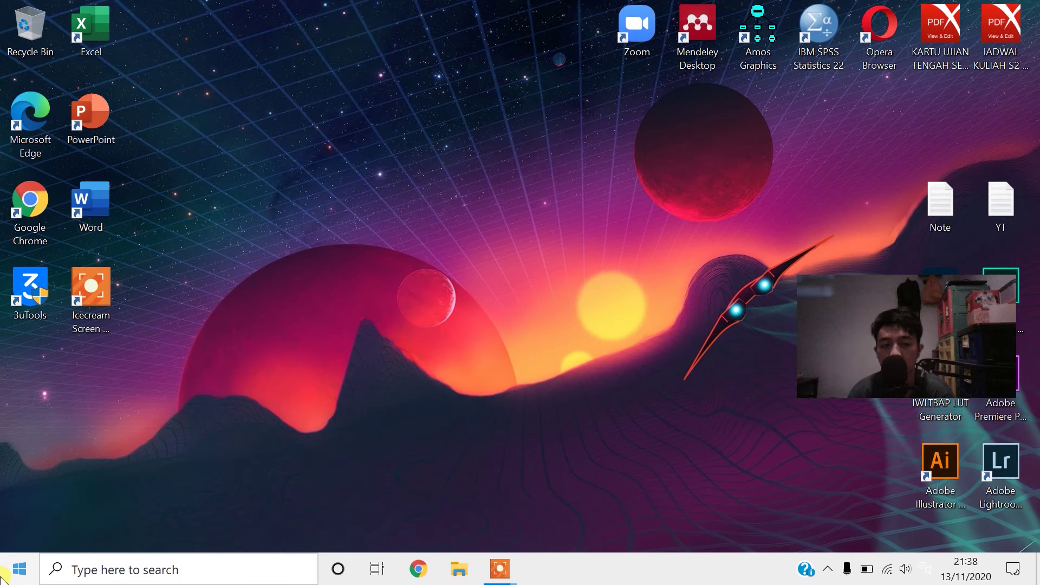
# Open Device Manager and expand the Audio inputs and outputs category.
pyautogui.rightClick(19, 566)
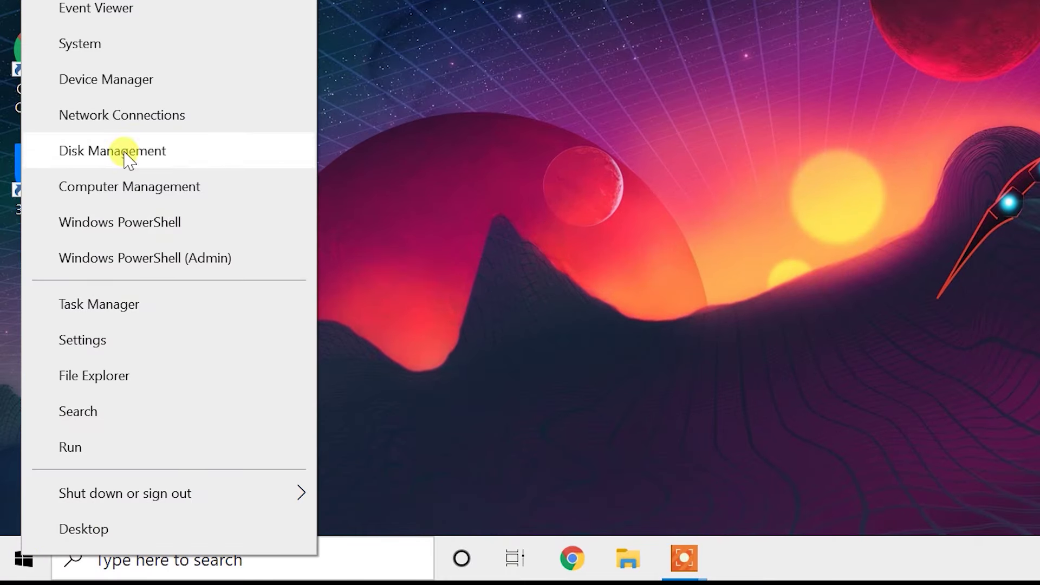
pyautogui.click(145, 84)
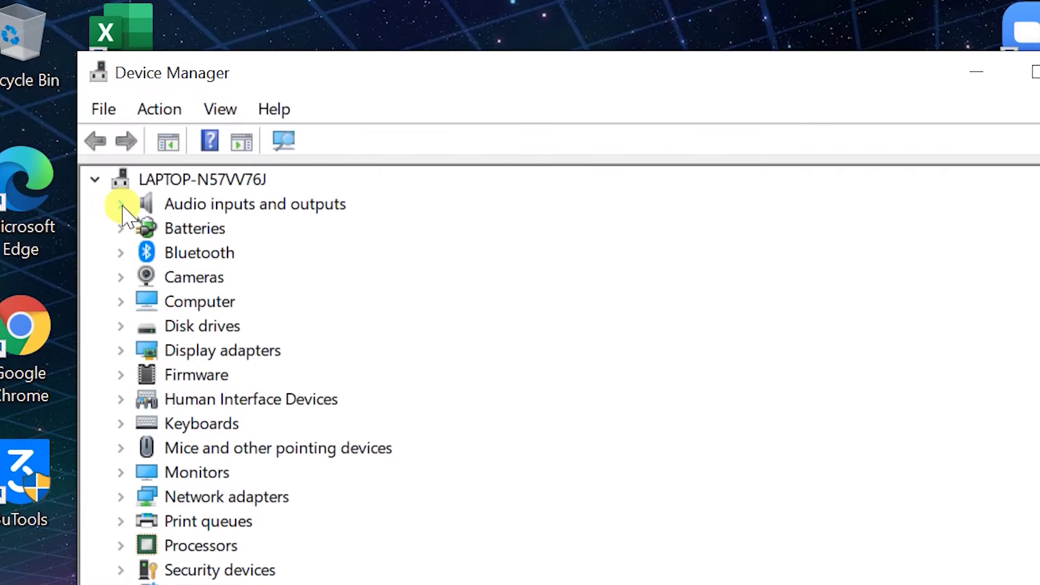
pyautogui.click(91, 127)
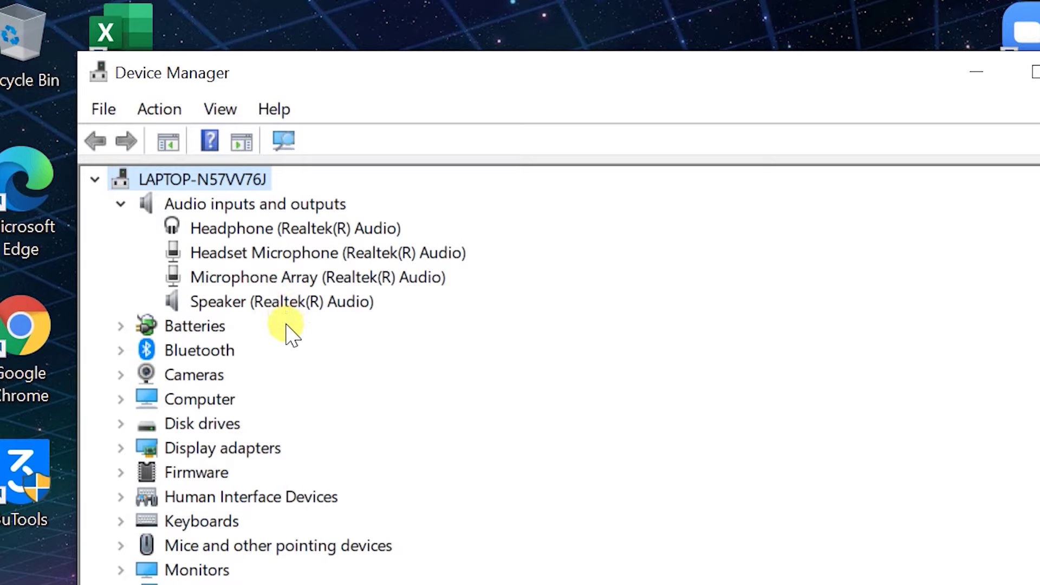
# Search automatically for an updated driver for Microphone Array (Realtek(R) Audio) and close the update wizard.
pyautogui.click(274, 279)
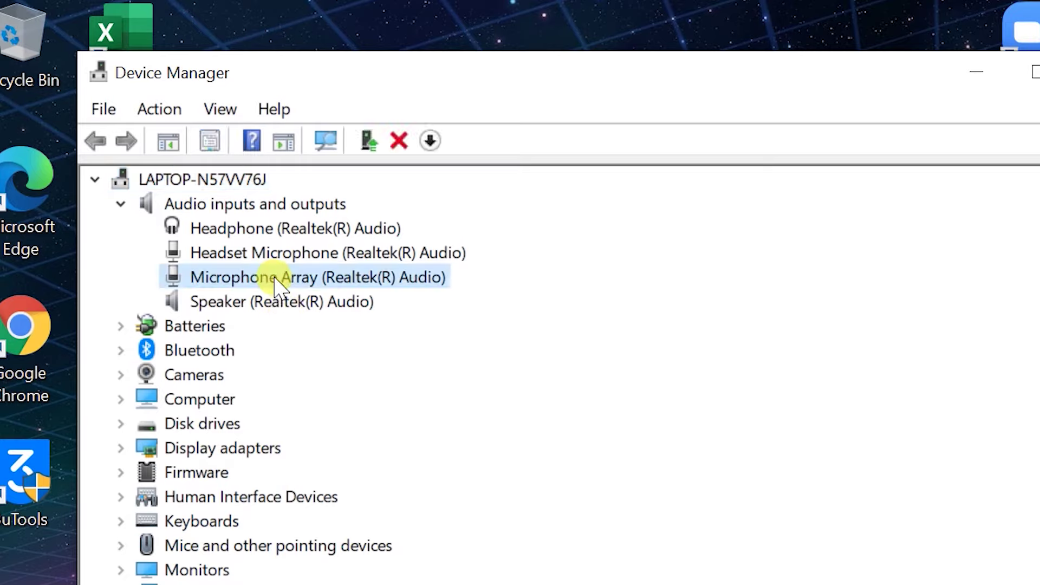
pyautogui.rightClick(276, 282)
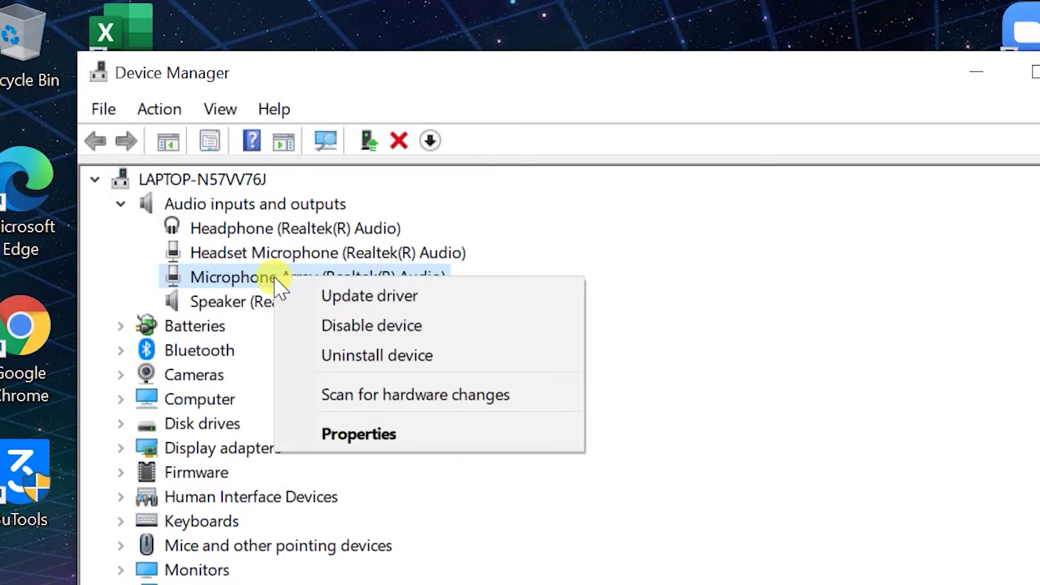
pyautogui.click(308, 295)
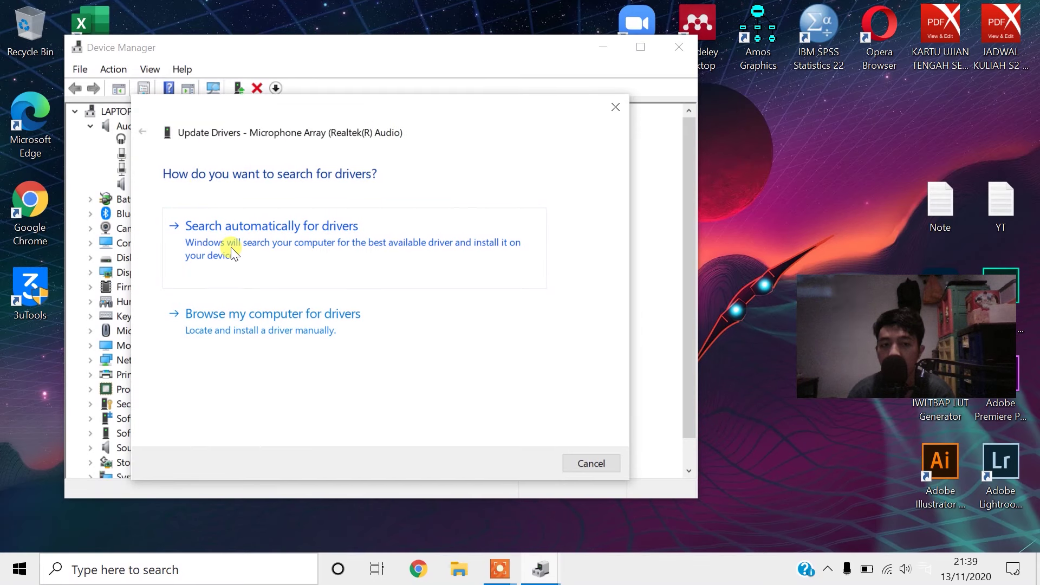
pyautogui.click(231, 247)
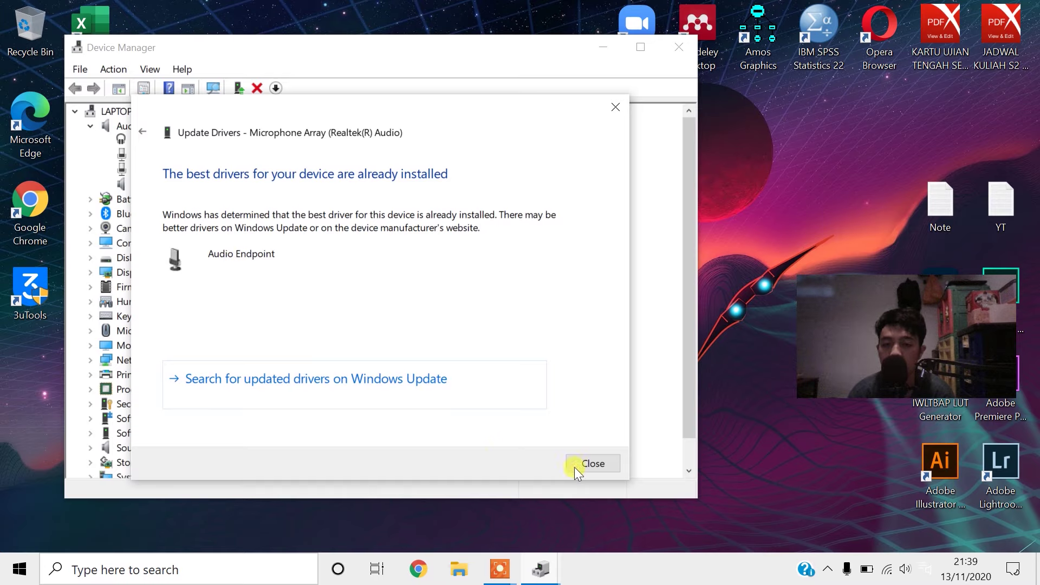
pyautogui.click(592, 462)
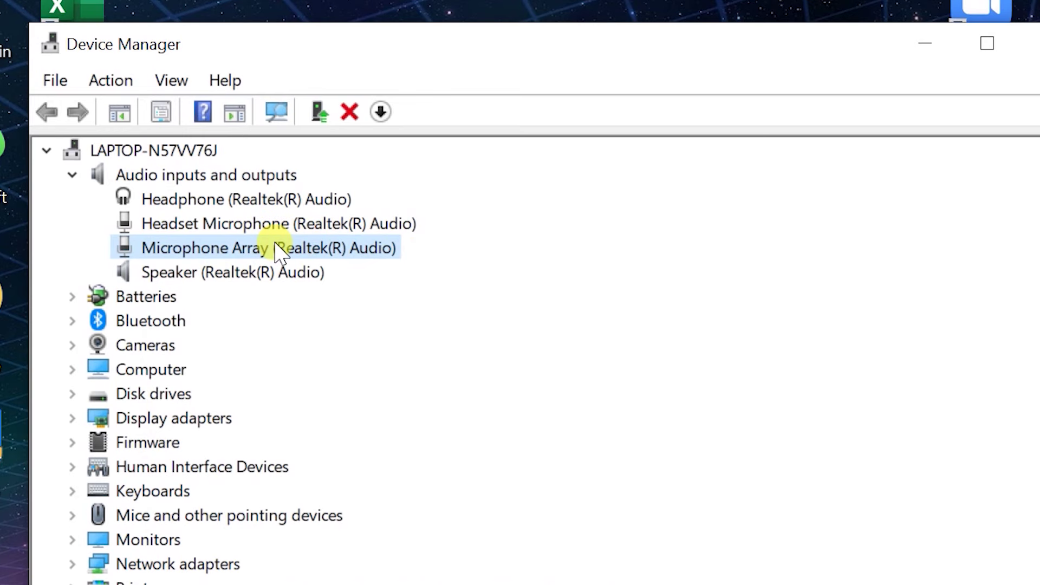
# Choose Audio Endpoint from the computer's list of available drivers for Microphone Array (Realtek(R) Audio), and cancel the driver update.
pyautogui.rightClick(276, 247)
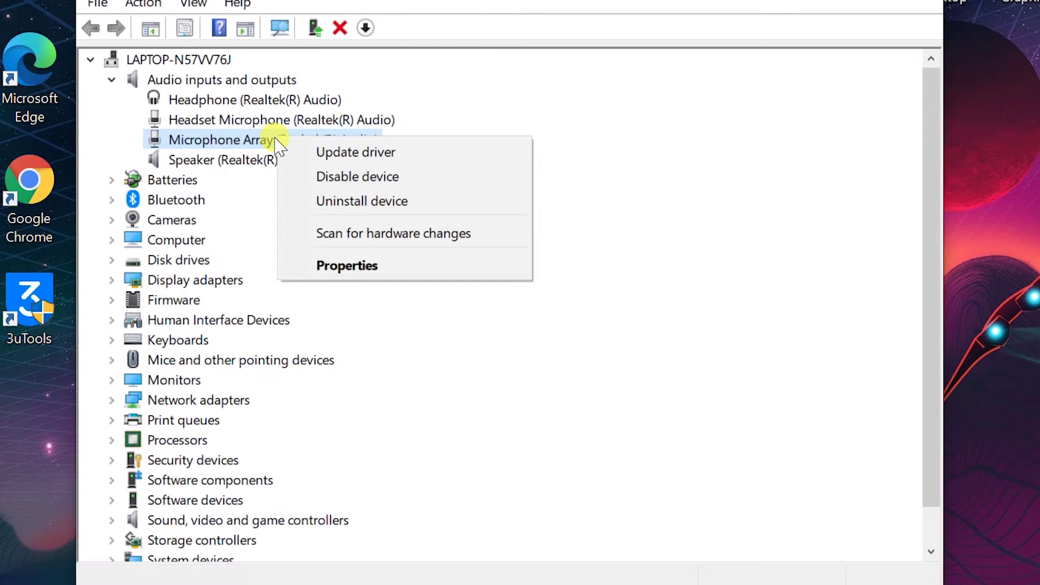
pyautogui.click(347, 152)
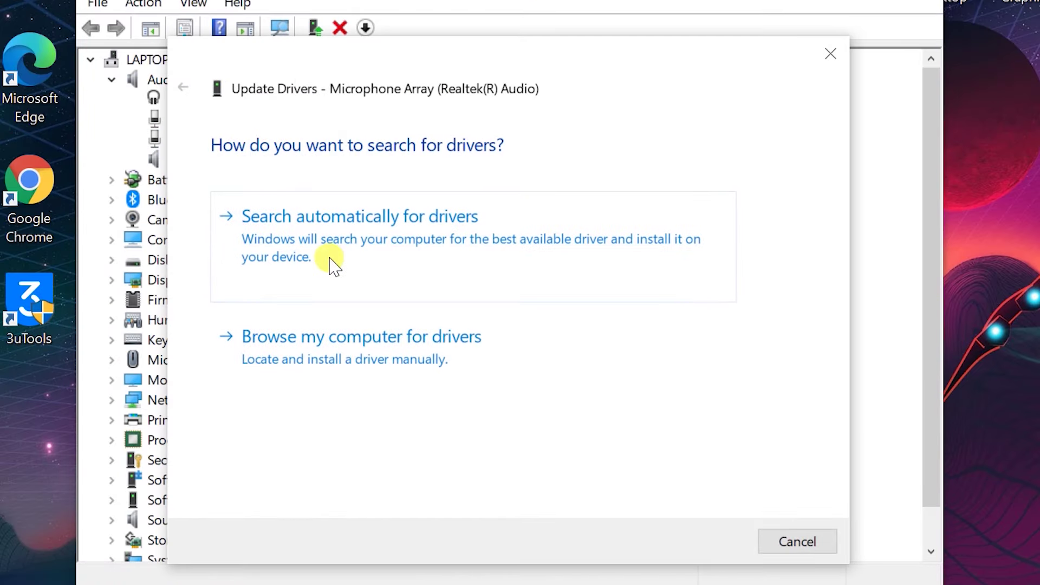
pyautogui.click(327, 358)
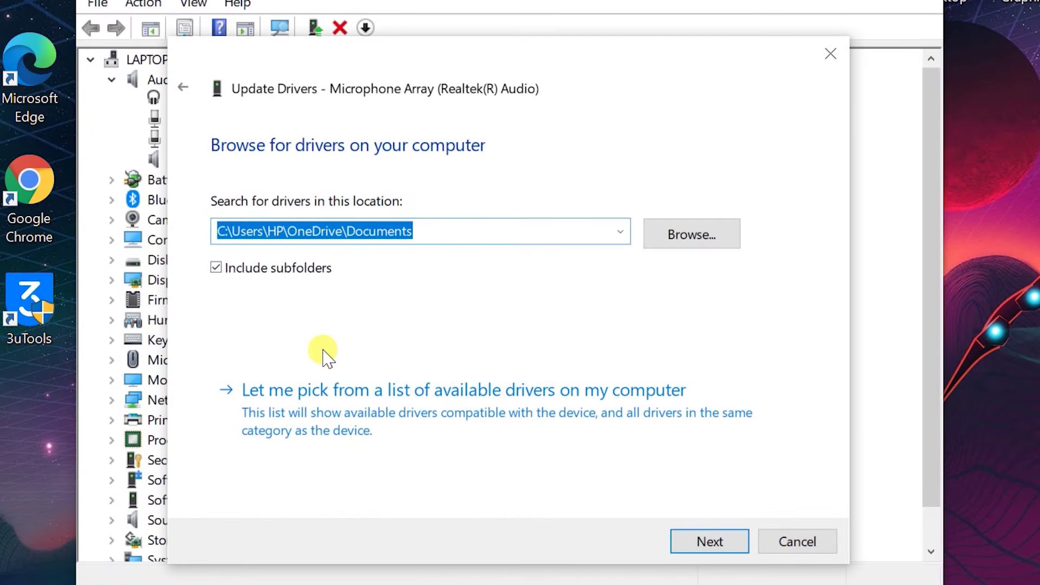
pyautogui.click(317, 391)
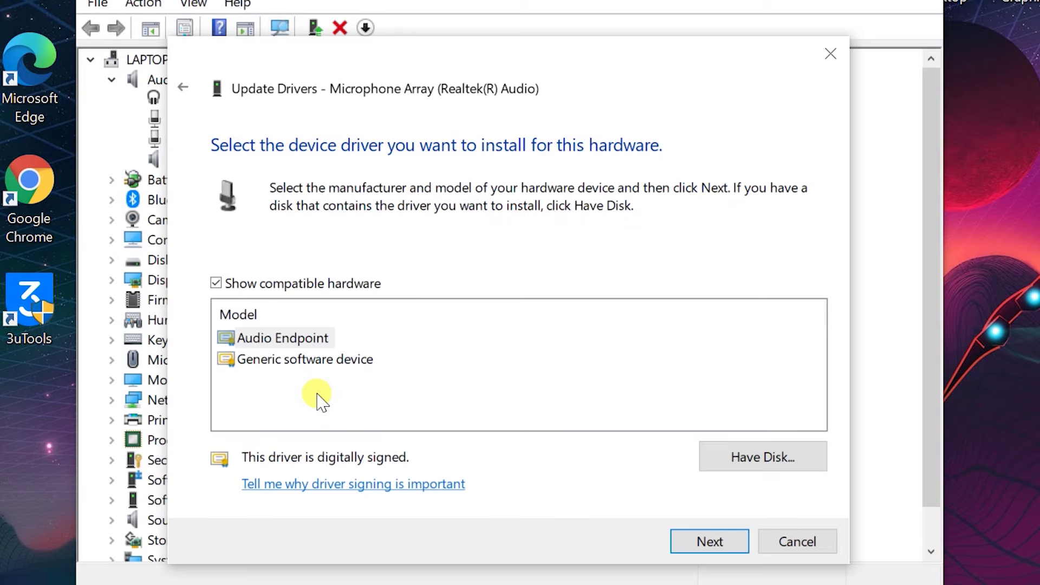
pyautogui.click(292, 347)
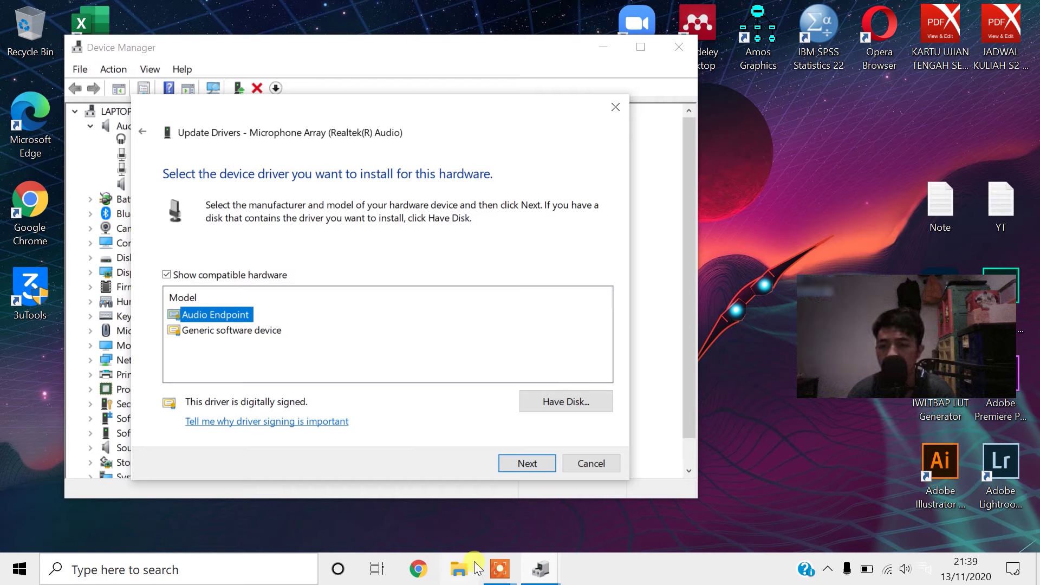
pyautogui.click(613, 459)
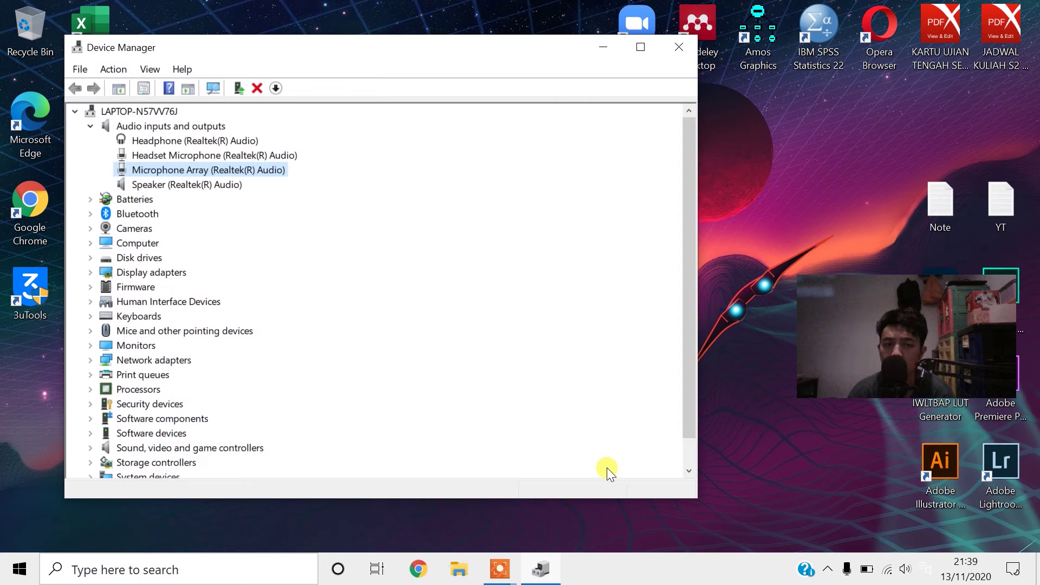